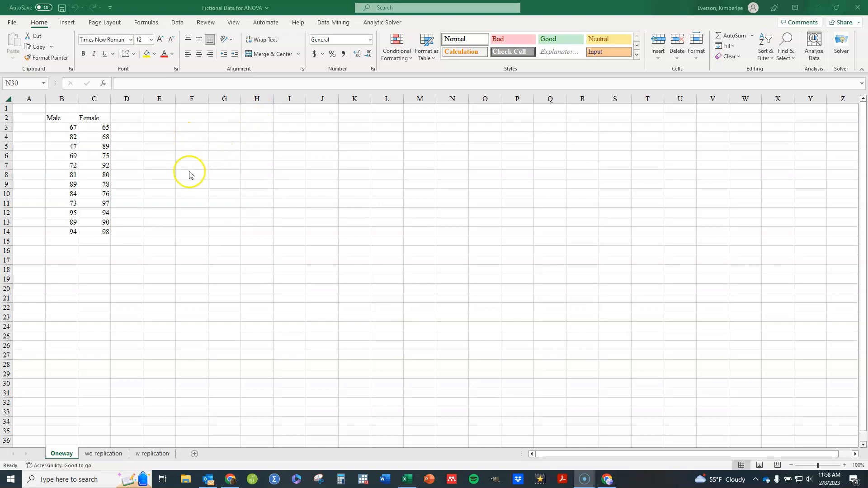
Step: Enable the Analysis ToolPak add-in through Excel Options and the Excel Add-ins manager
left_click(177, 23)
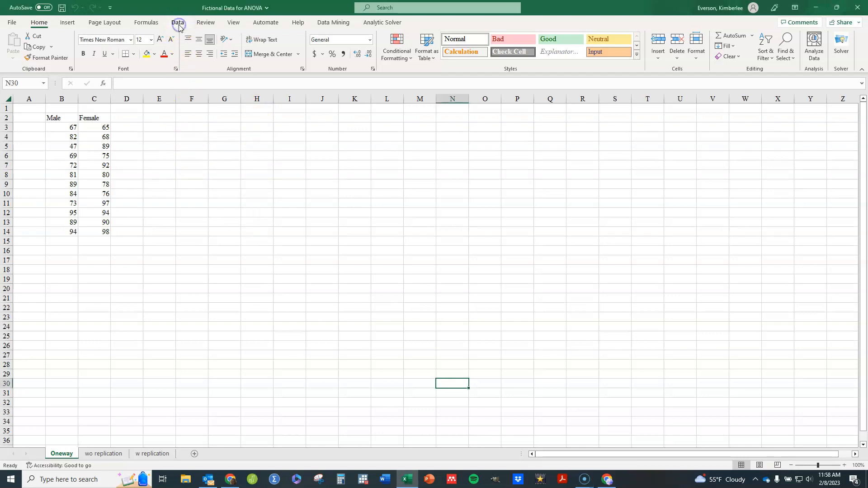
left_click(178, 24)
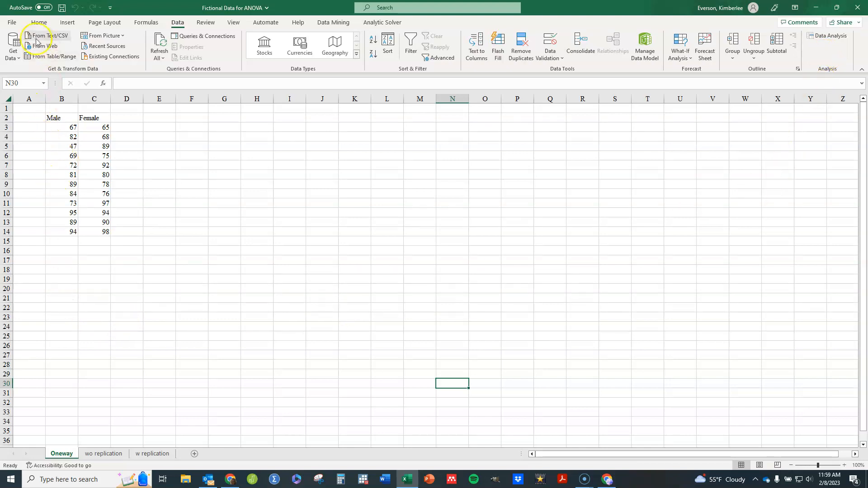
left_click(12, 24)
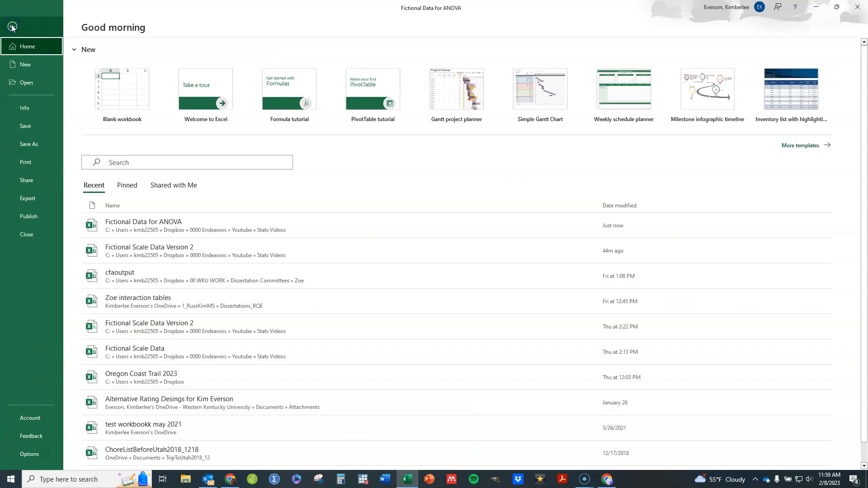
left_click(43, 461)
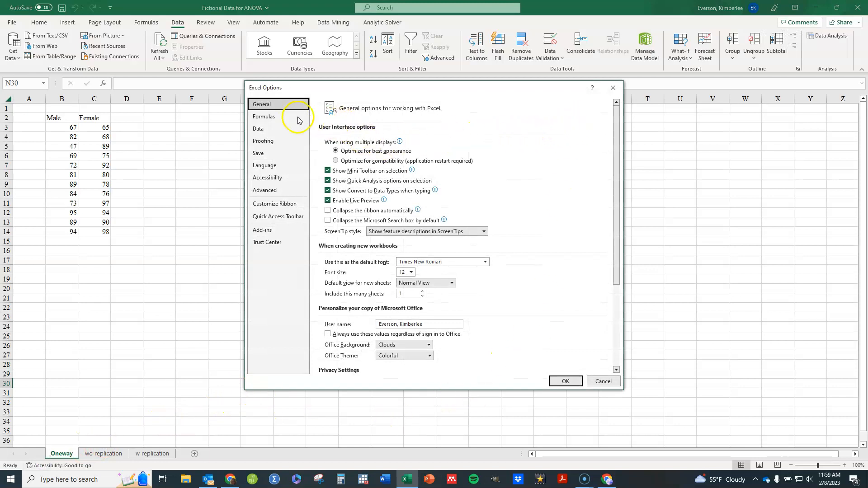
left_click(273, 231)
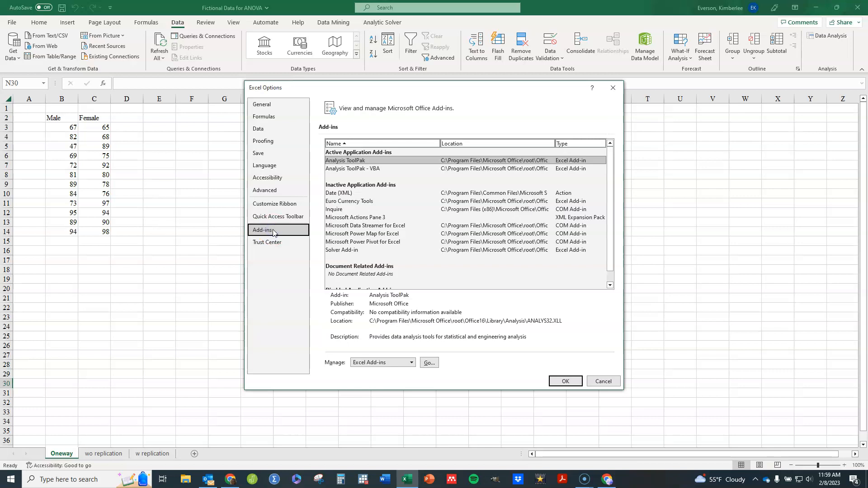
left_click(367, 163)
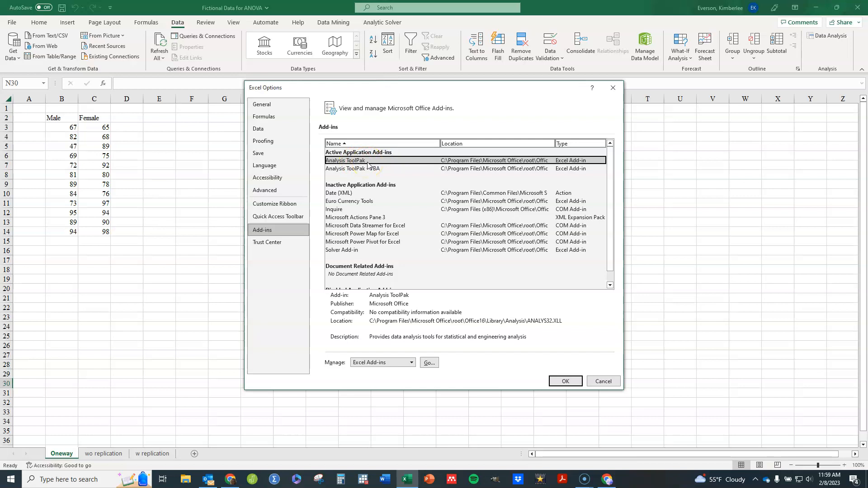
left_click(362, 366)
left_click(428, 363)
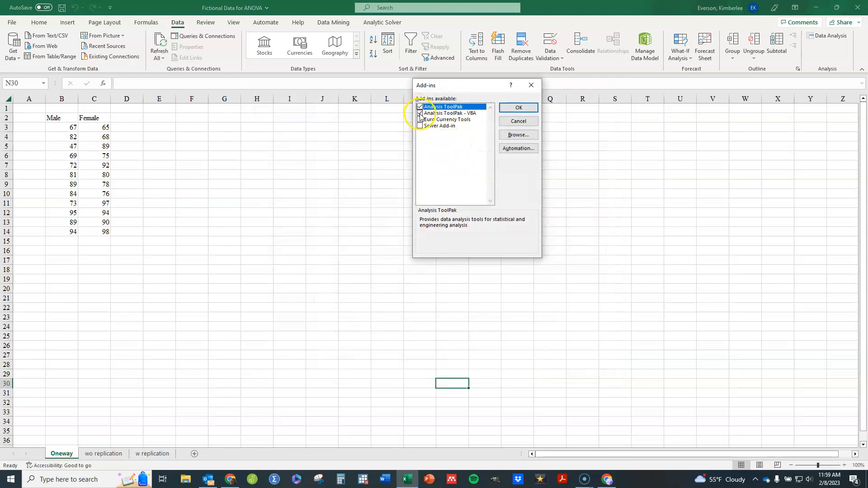
left_click(515, 109)
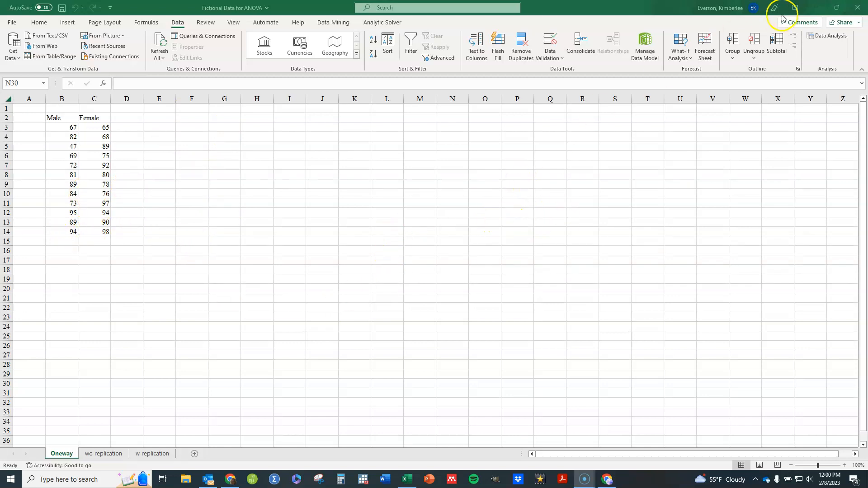
Step: Open Data Analysis and choose the Anova: Single Factor tool
left_click(829, 36)
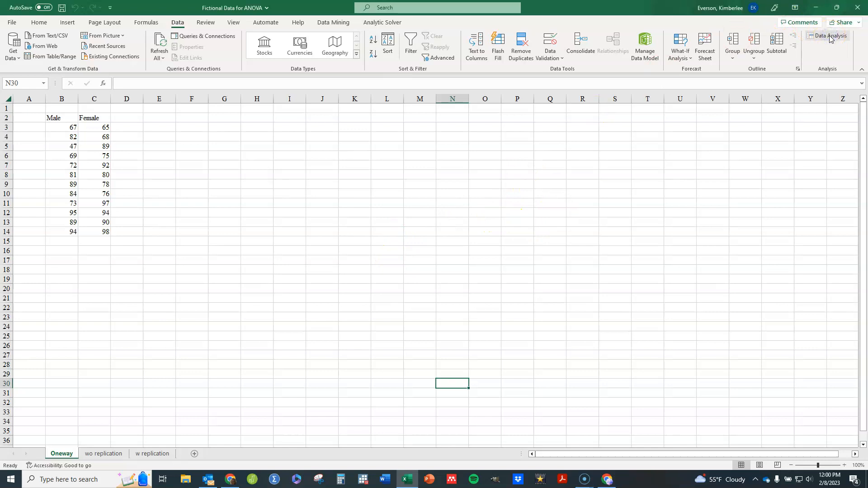
left_click(829, 36)
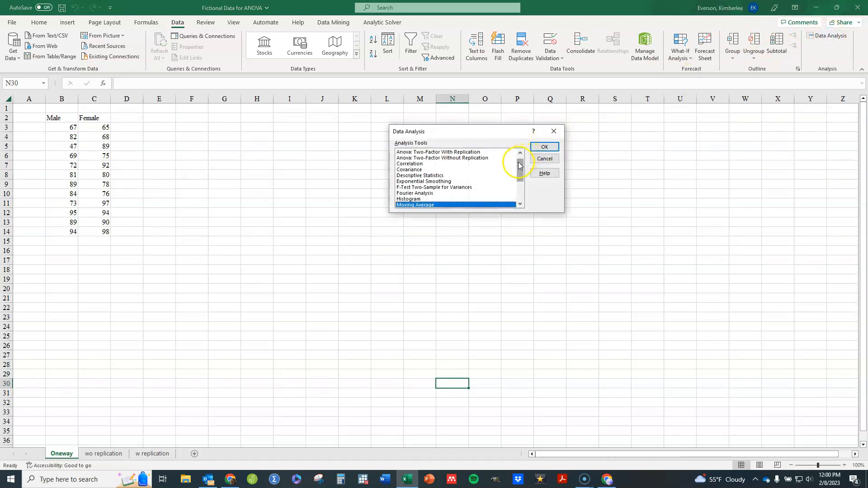
left_click_drag(519, 165, 519, 161)
left_click(442, 153)
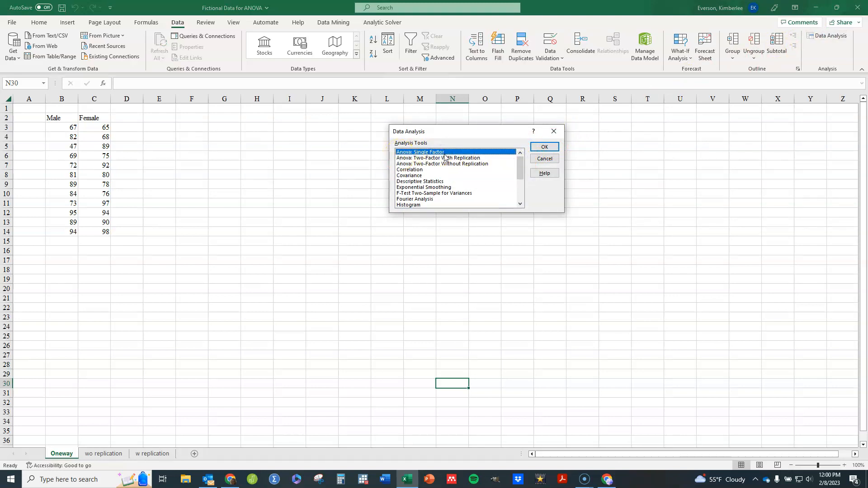
left_click(544, 147)
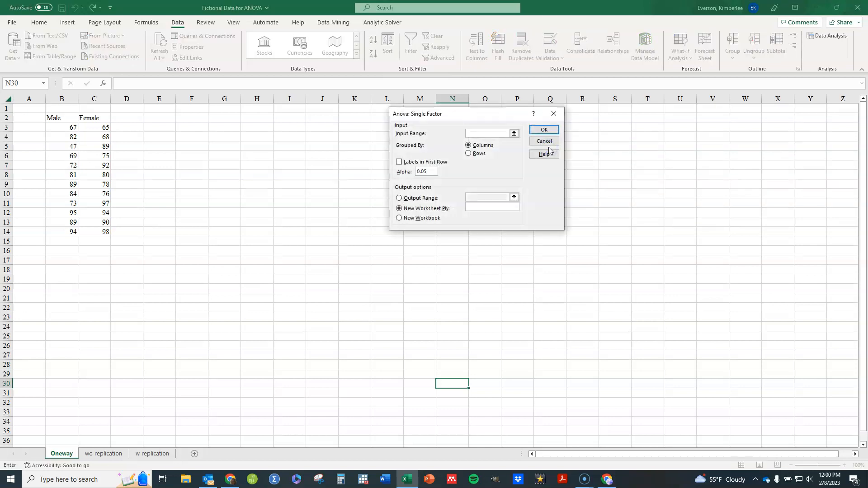
Step: Run the single-factor ANOVA on B2:C14 with labels in the first row, outputting to F2, and widen column F to fit
left_click_drag(495, 116, 391, 141)
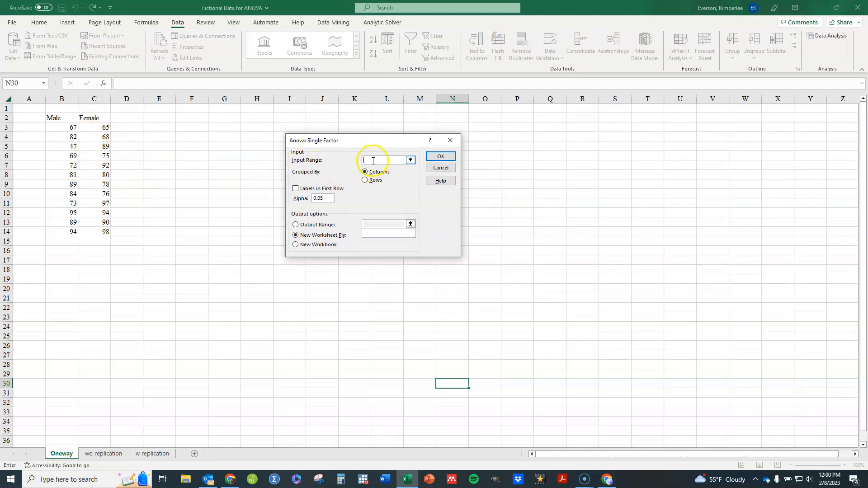
left_click_drag(54, 118, 98, 235)
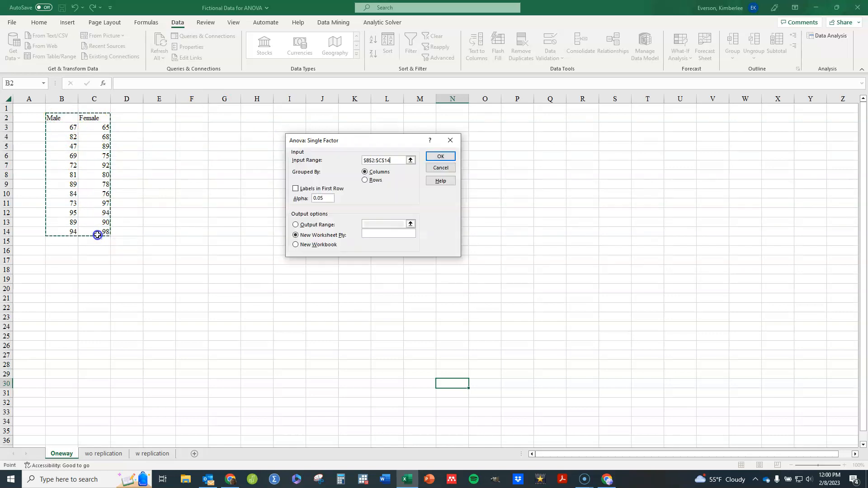
left_click(296, 189)
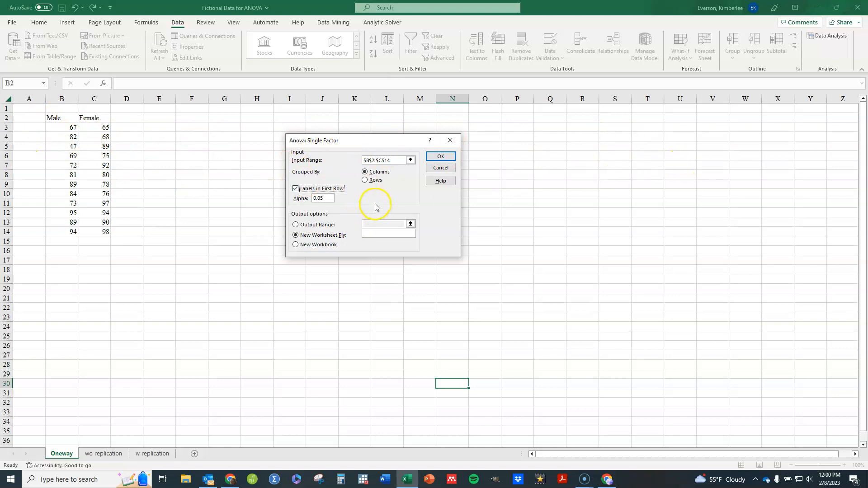
left_click(296, 225)
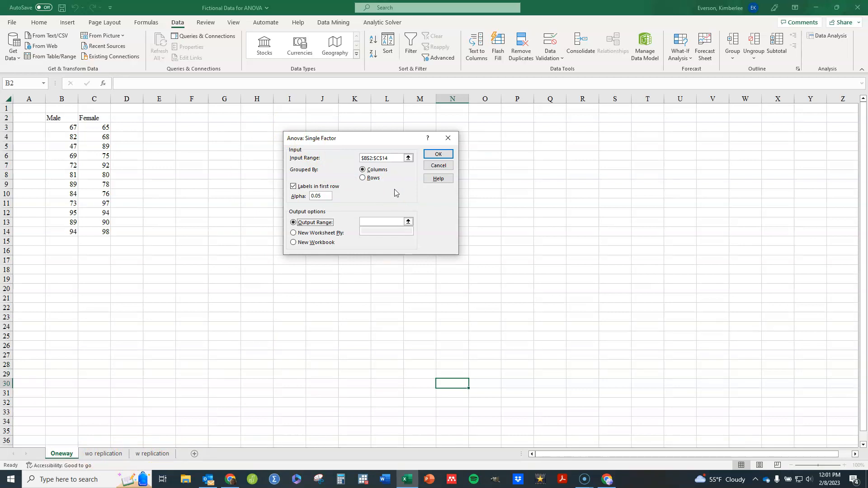
left_click(379, 220)
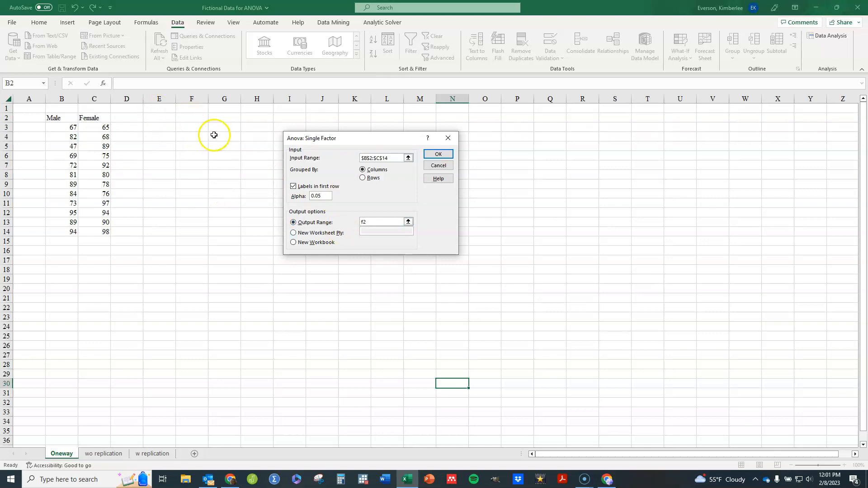
left_click(437, 156)
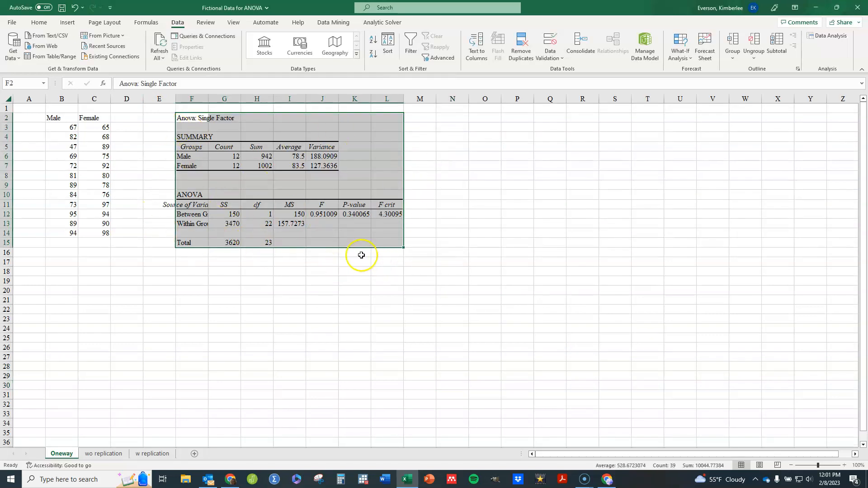
left_click_drag(208, 99, 239, 99)
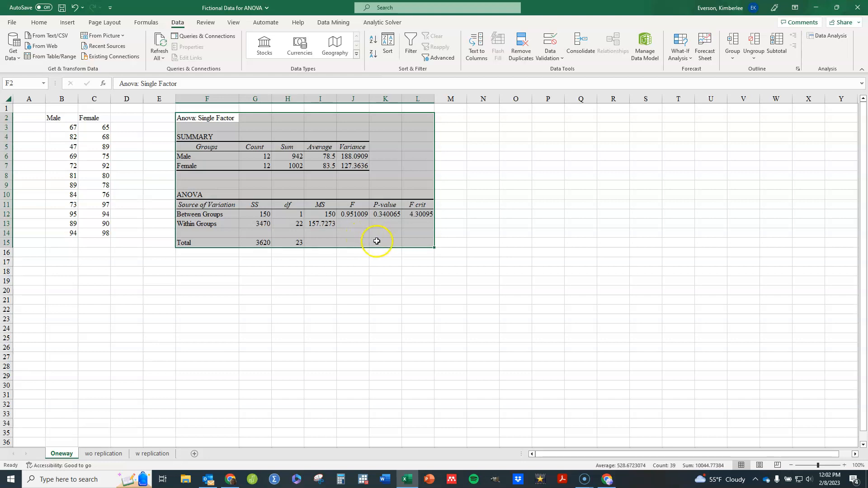
left_click(387, 215)
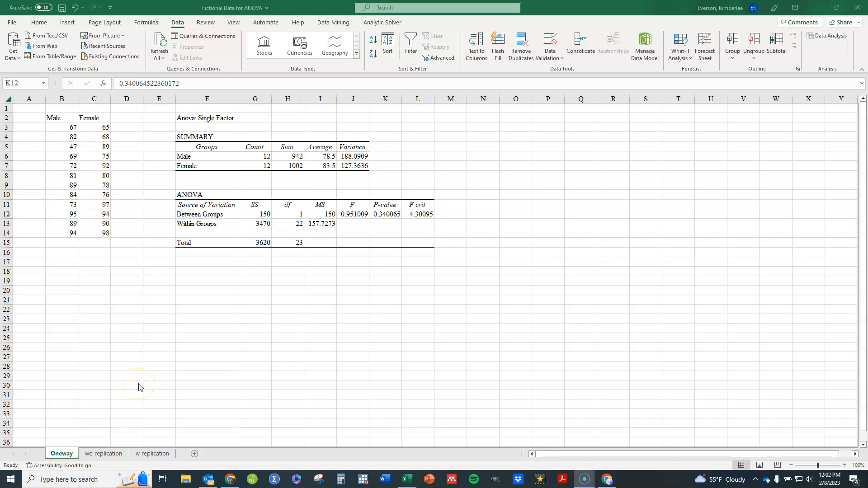
left_click(818, 36)
left_click(819, 39)
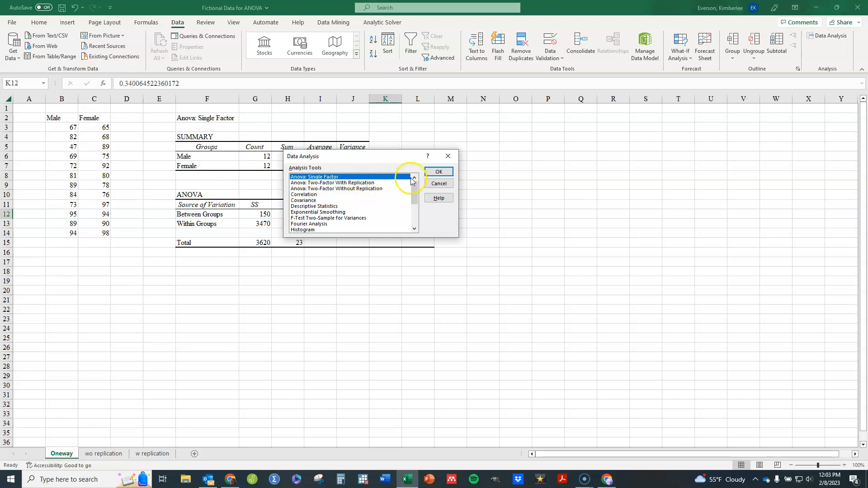
left_click(438, 184)
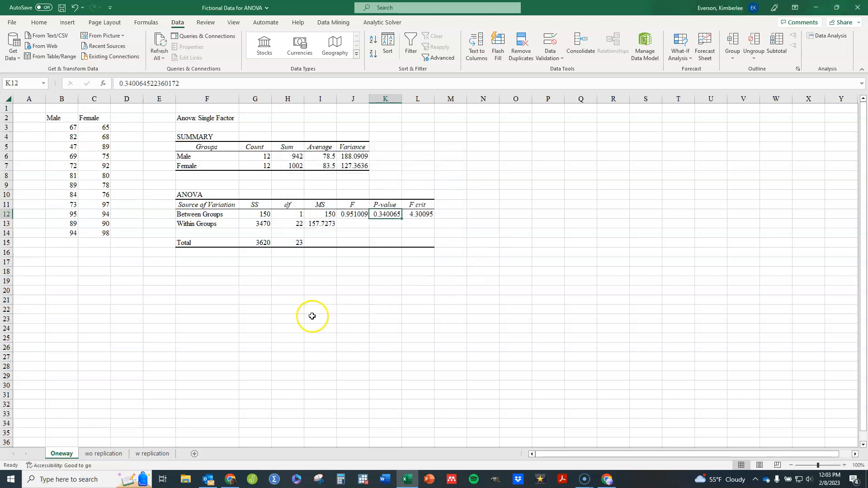
Step: Switch to the wo replication sheet and examine the person, Pretest and Posttest columns
left_click(114, 453)
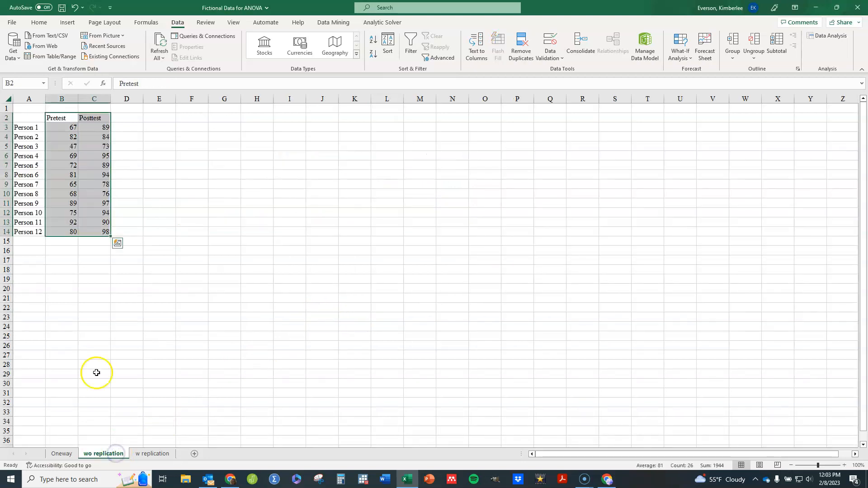
left_click(98, 336)
left_click(170, 129)
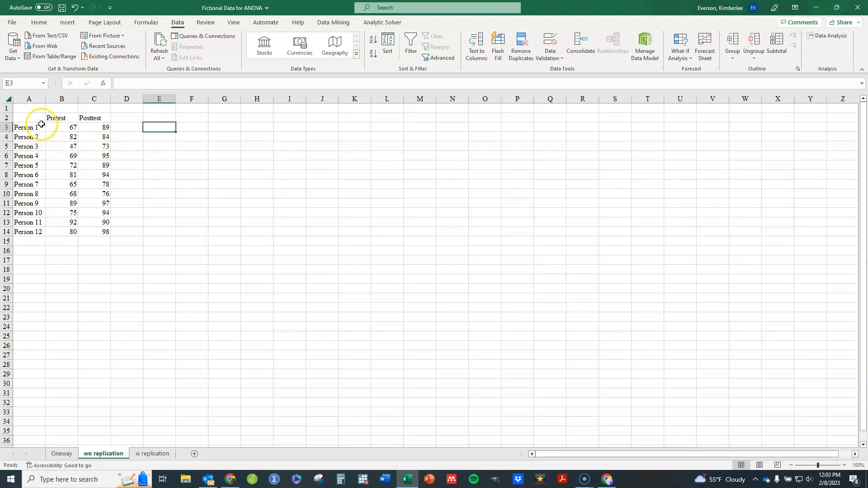
left_click(31, 230)
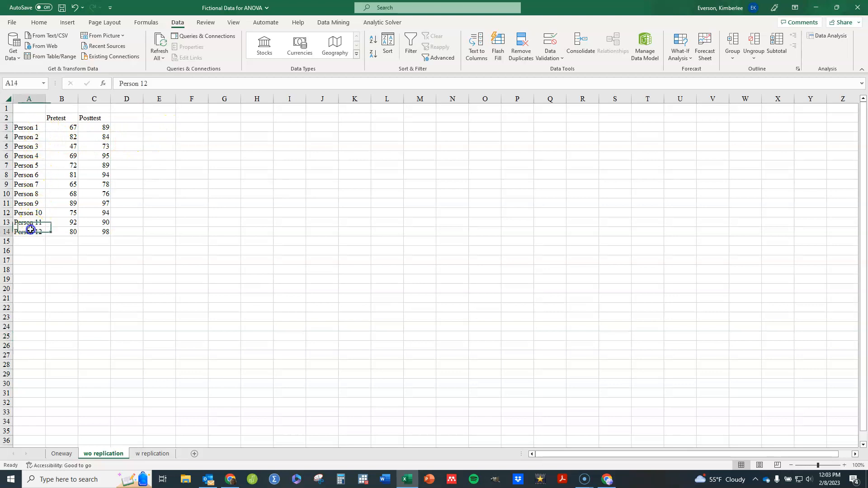
left_click(64, 125)
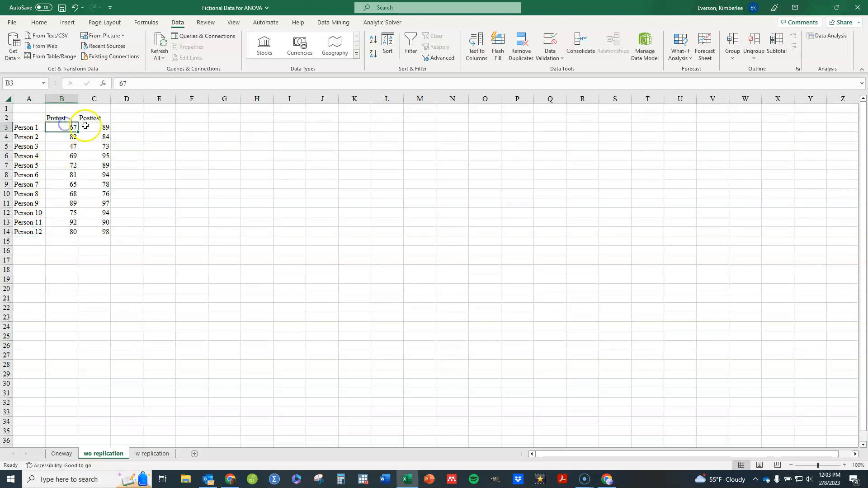
left_click(86, 126)
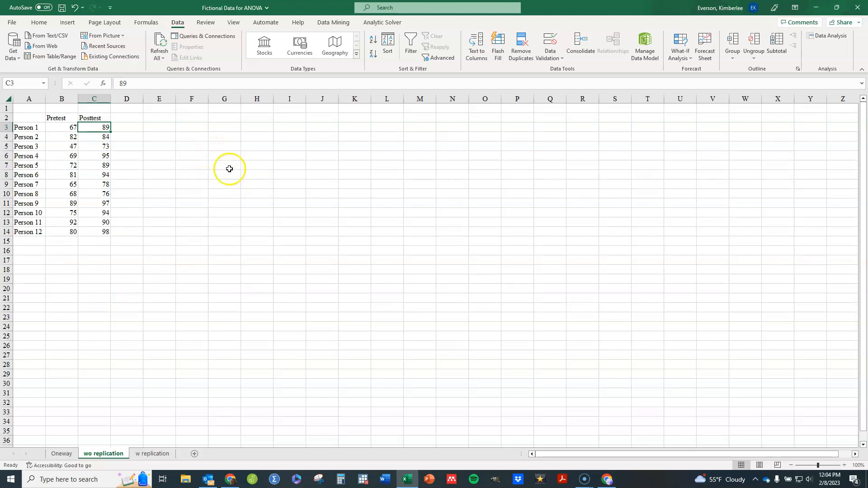
Step: Open Data Analysis and choose the Anova: Two-Factor Without Replication tool
left_click(823, 37)
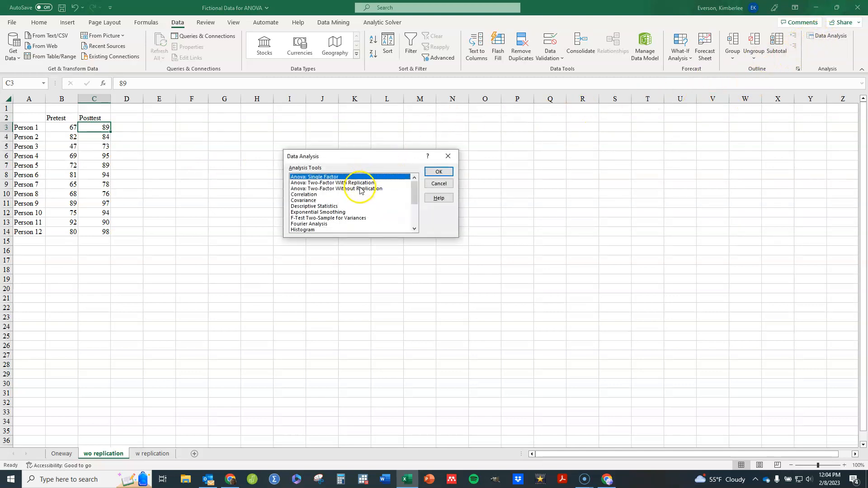
left_click(360, 189)
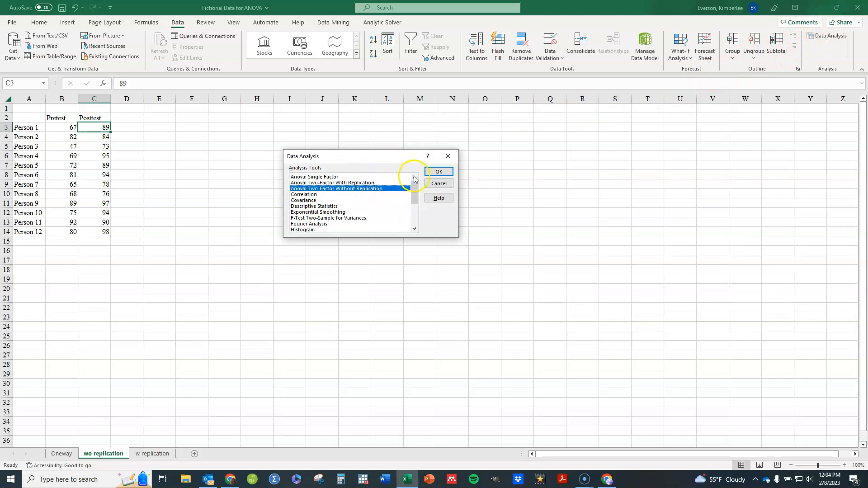
left_click(445, 173)
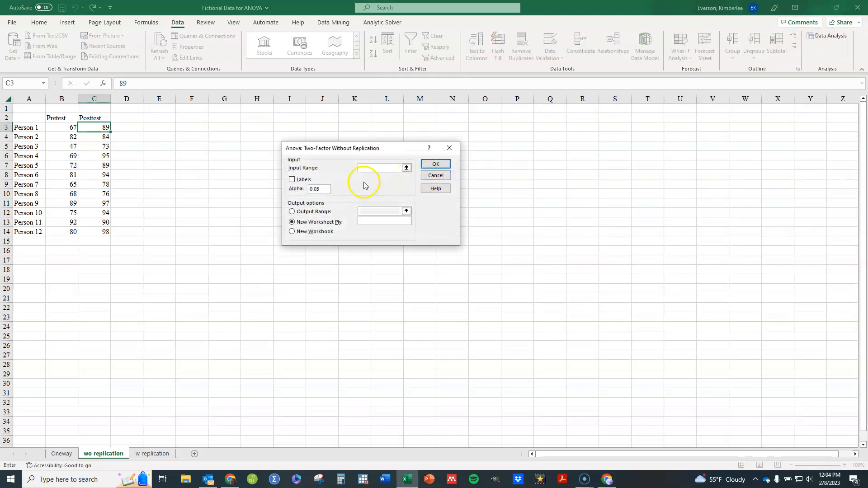
Step: Run the two-factor ANOVA without replication on A2:C14 with labels, outputting to F2, and widen column F to fit
left_click_drag(28, 118, 95, 232)
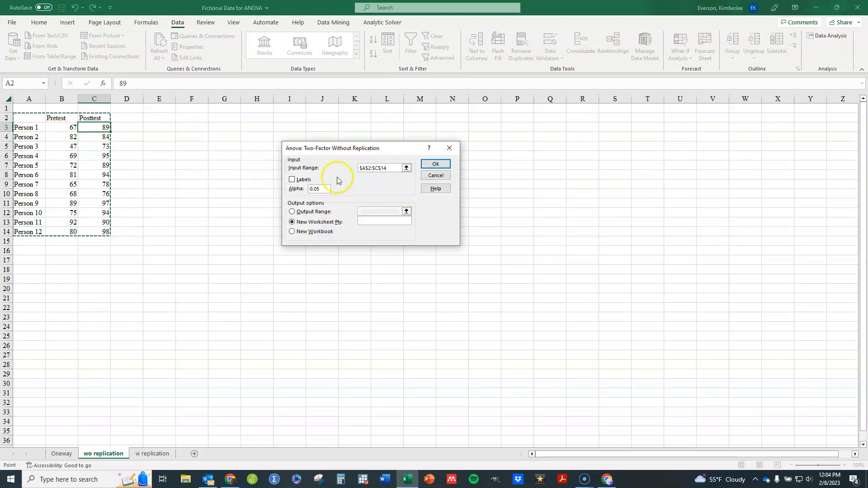
left_click(298, 180)
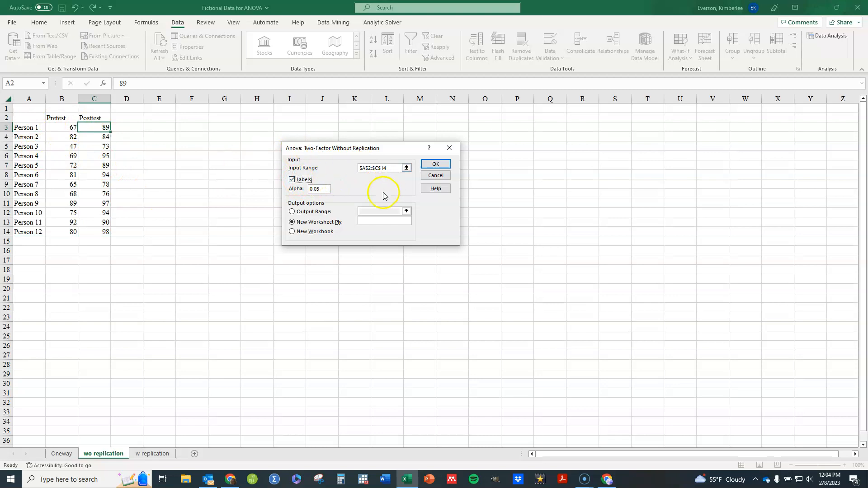
left_click(292, 212)
left_click(364, 209)
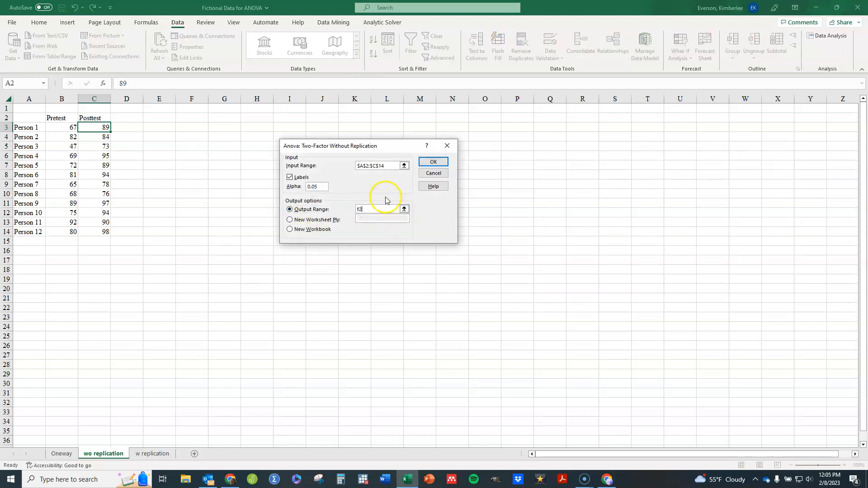
left_click(433, 162)
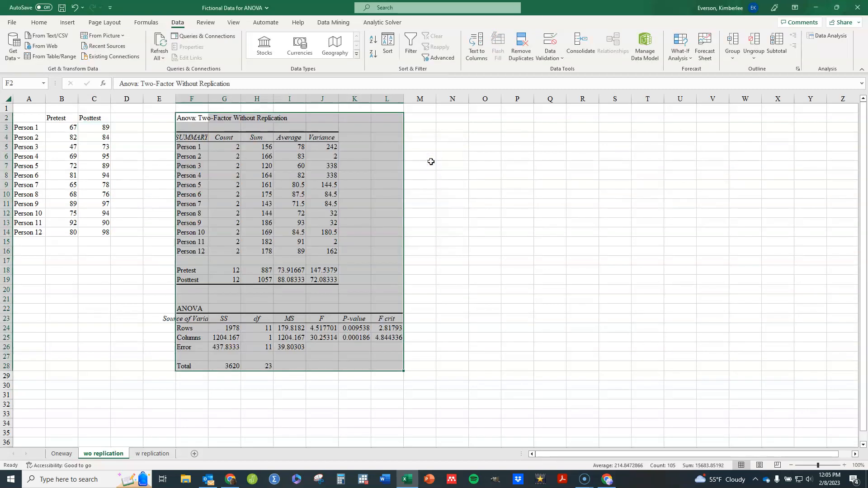
left_click_drag(208, 99, 245, 101)
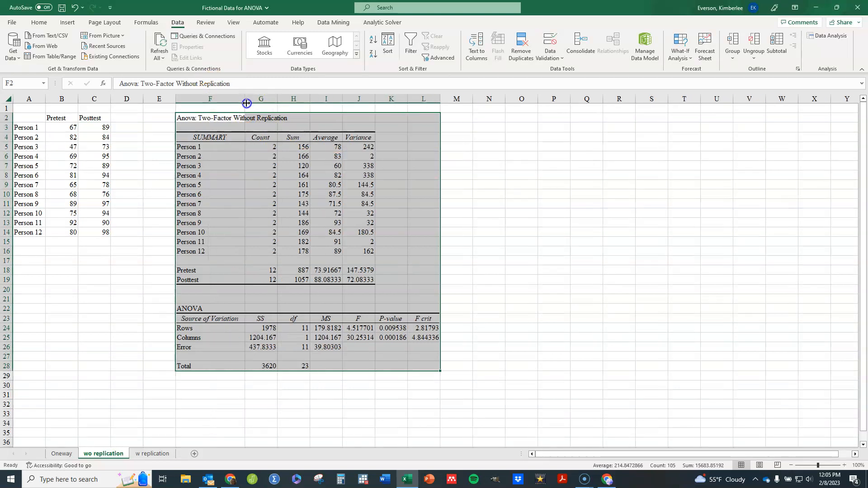
Step: Examine the P-values in the two-factor without replication ANOVA table
left_click(212, 149)
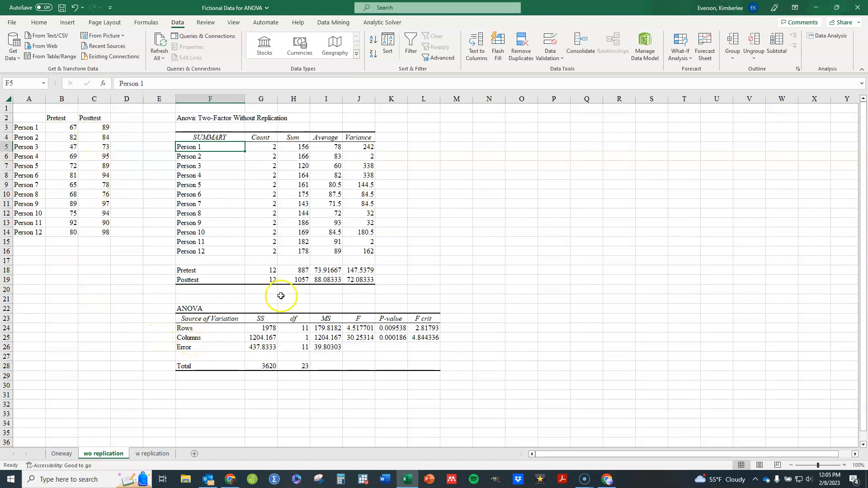
left_click(387, 339)
left_click(390, 330)
left_click(393, 337)
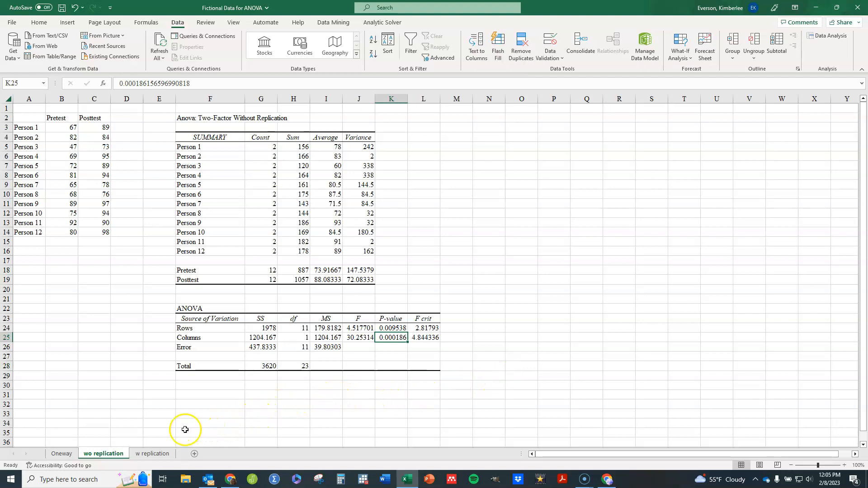
Step: Switch to the w replication sheet and examine the Pre-test and Post-test columns and the Male and Female groups
left_click(155, 455)
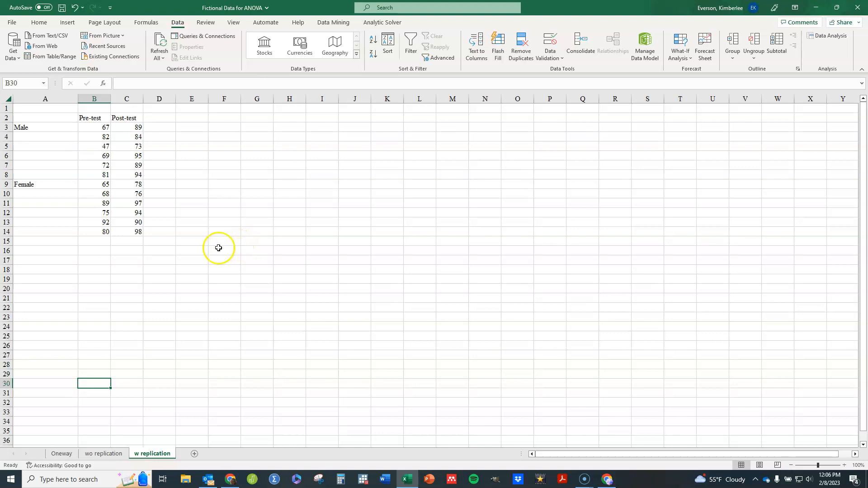
left_click(89, 119)
left_click(123, 118)
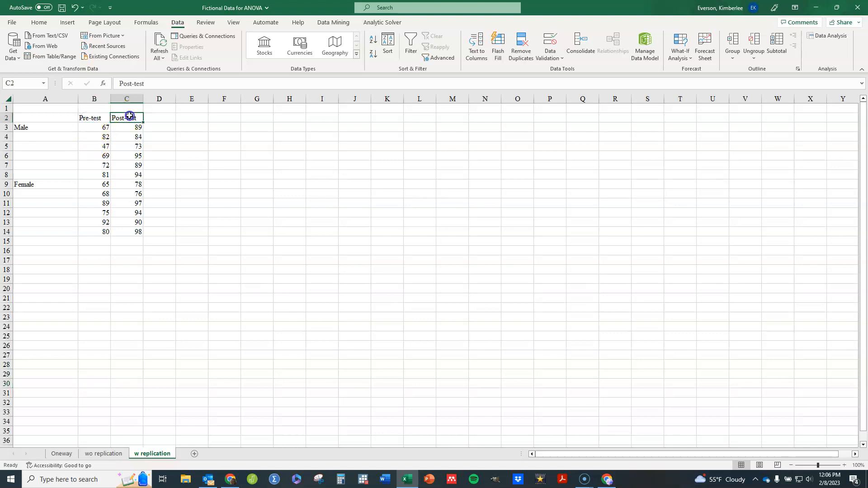
left_click(100, 126)
left_click(134, 126)
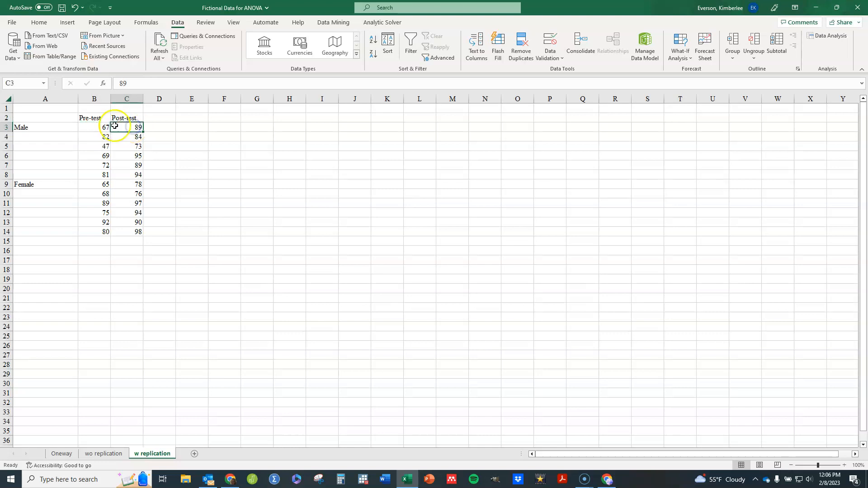
left_click(98, 126)
left_click(121, 126)
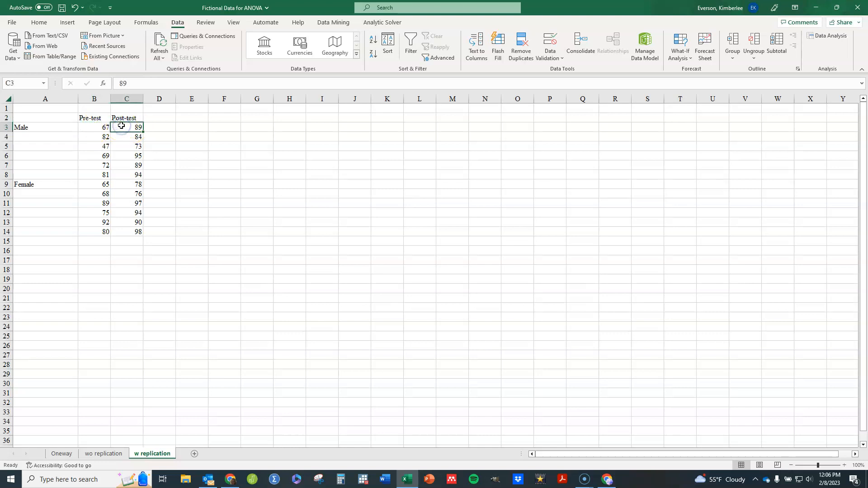
left_click(32, 128)
left_click(33, 184)
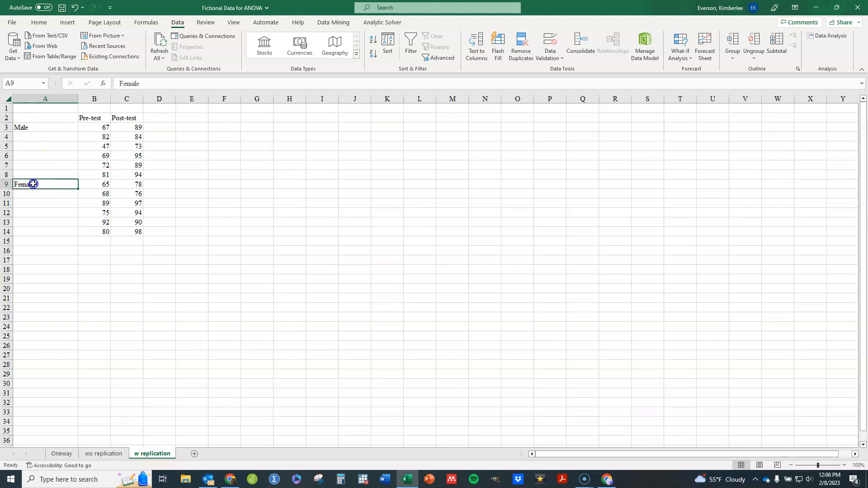
left_click(93, 128)
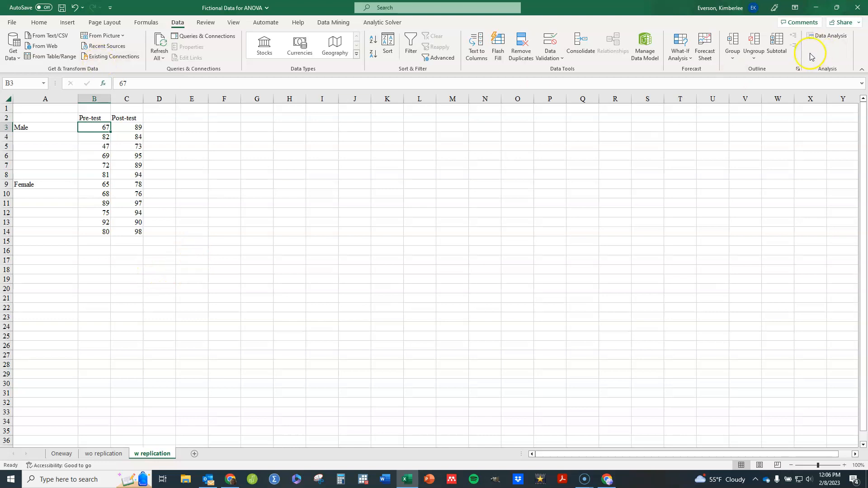
Step: Run Anova: Two-Factor With Replication on A2:C14 with 6 rows per sample, outputting to F2
left_click(819, 38)
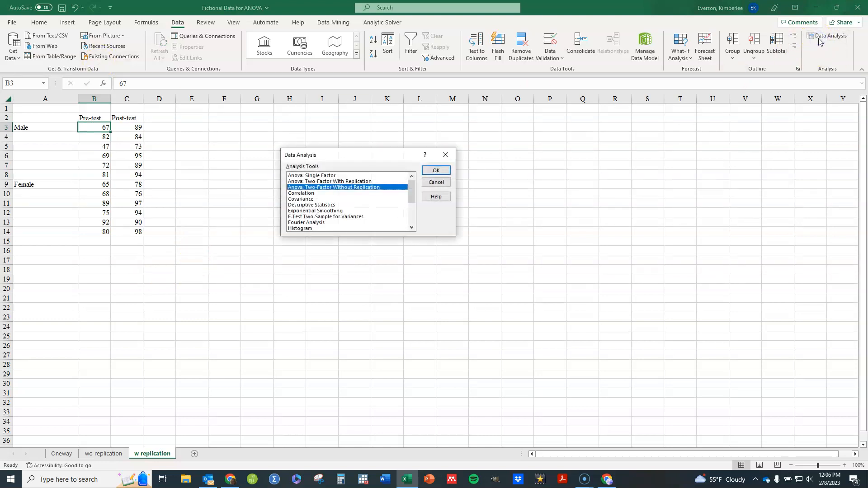
left_click(343, 182)
left_click(437, 174)
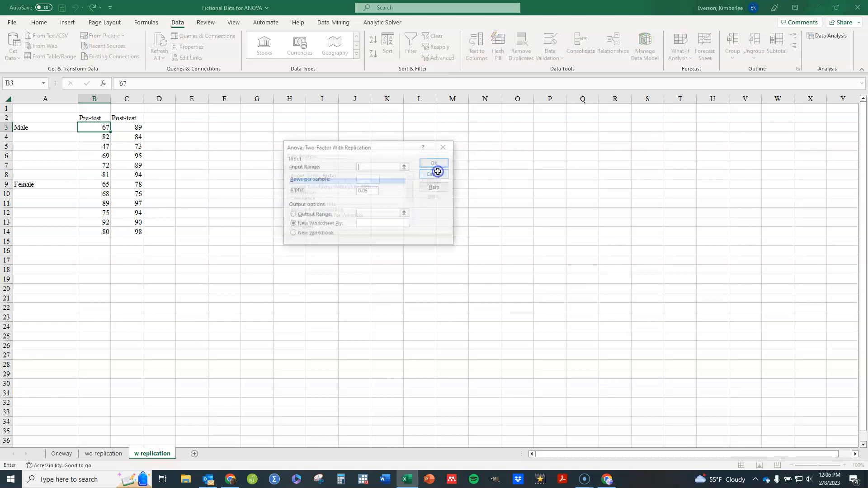
left_click_drag(43, 115, 122, 230)
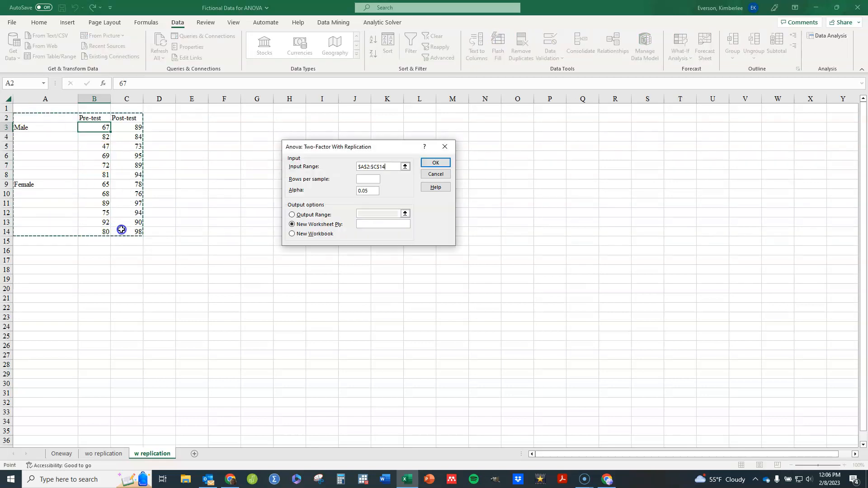
left_click(377, 182)
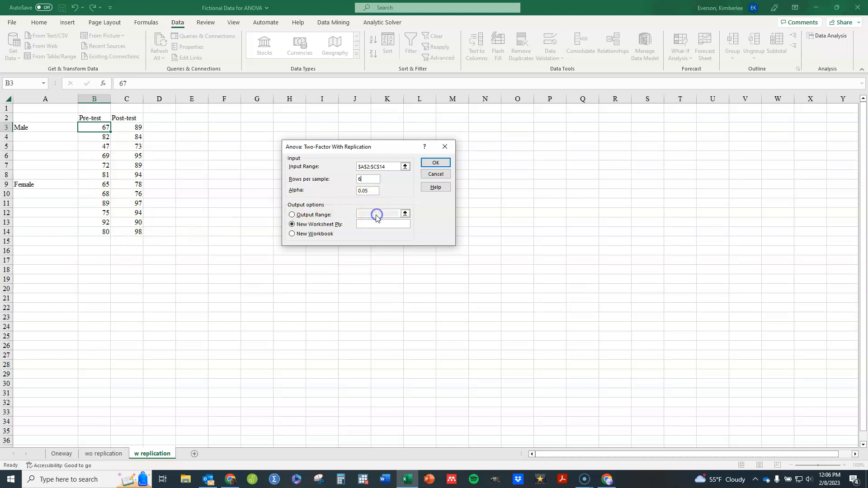
left_click(300, 215)
left_click(363, 212)
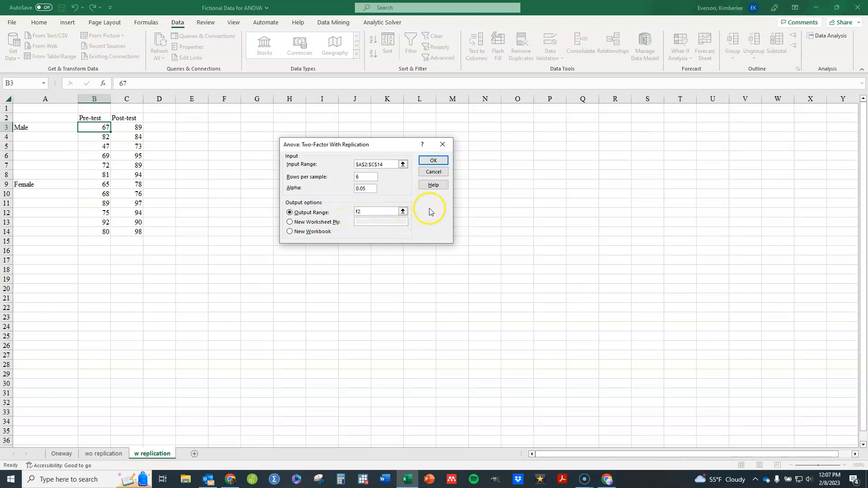
left_click(433, 160)
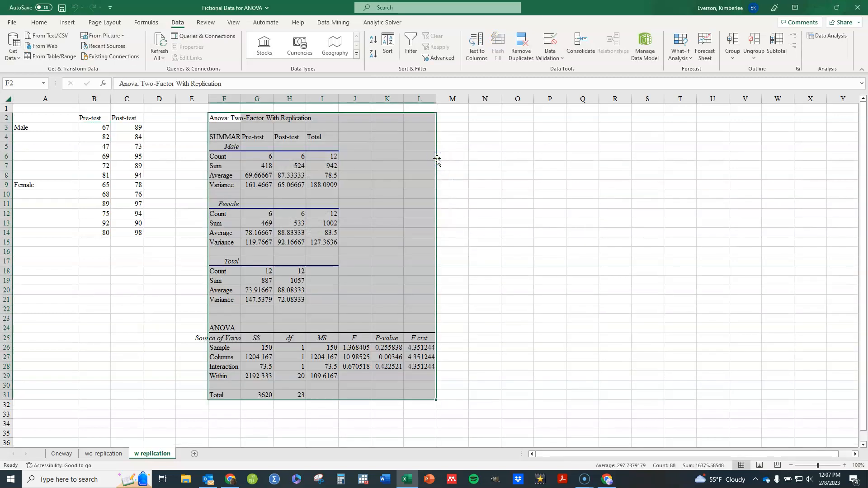
Step: Examine the P-values for Sample, Columns and Interaction in the with-replication ANOVA table
left_click(491, 202)
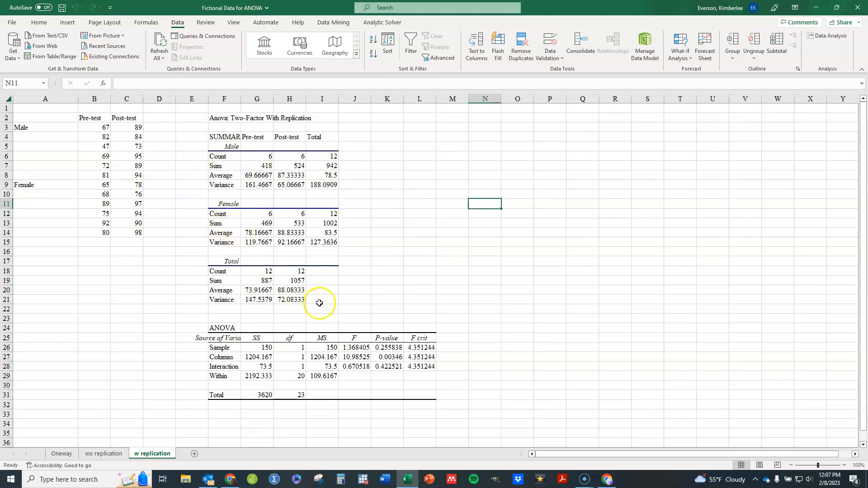
left_click(387, 347)
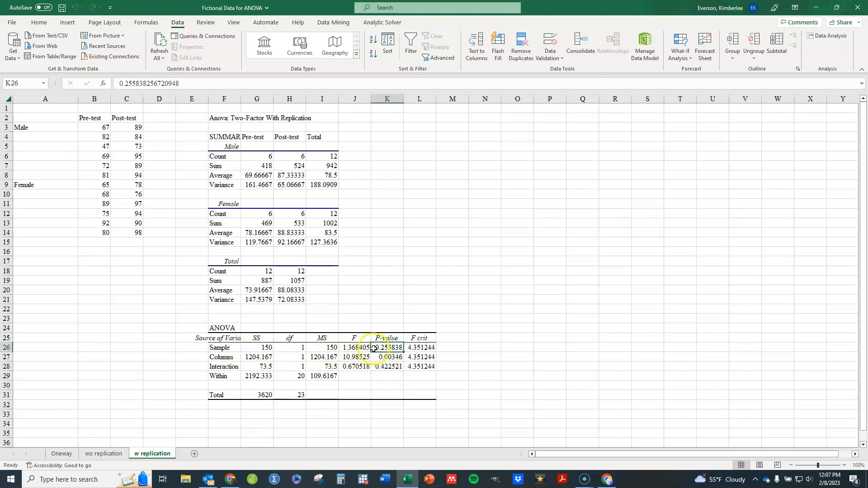
left_click(393, 363)
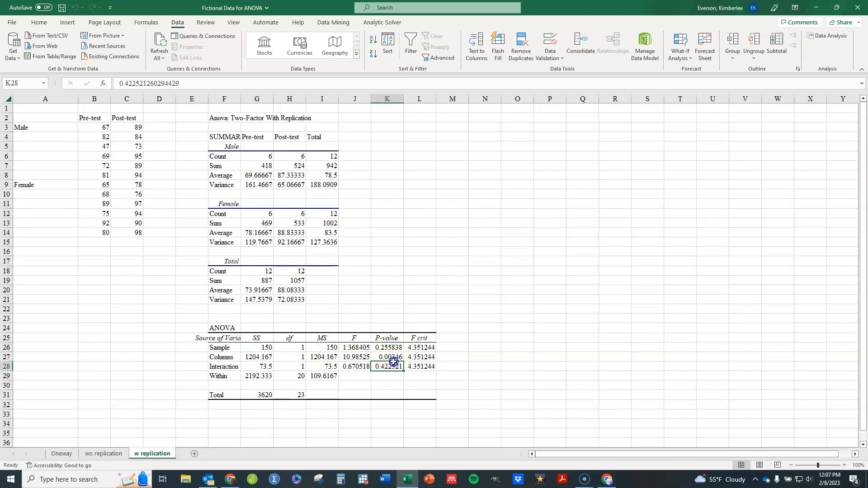
left_click(391, 357)
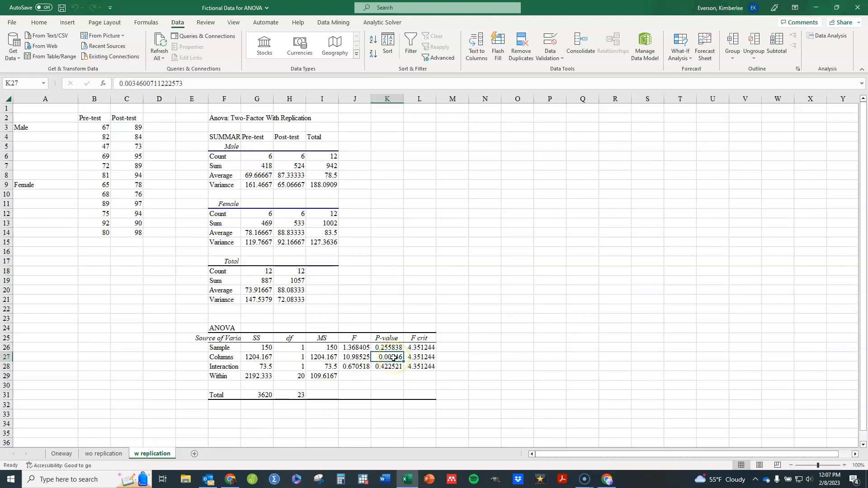
left_click(396, 367)
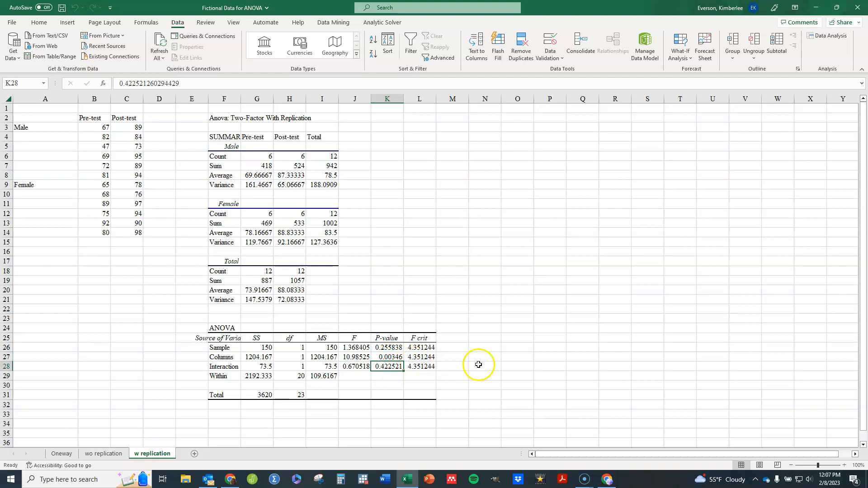